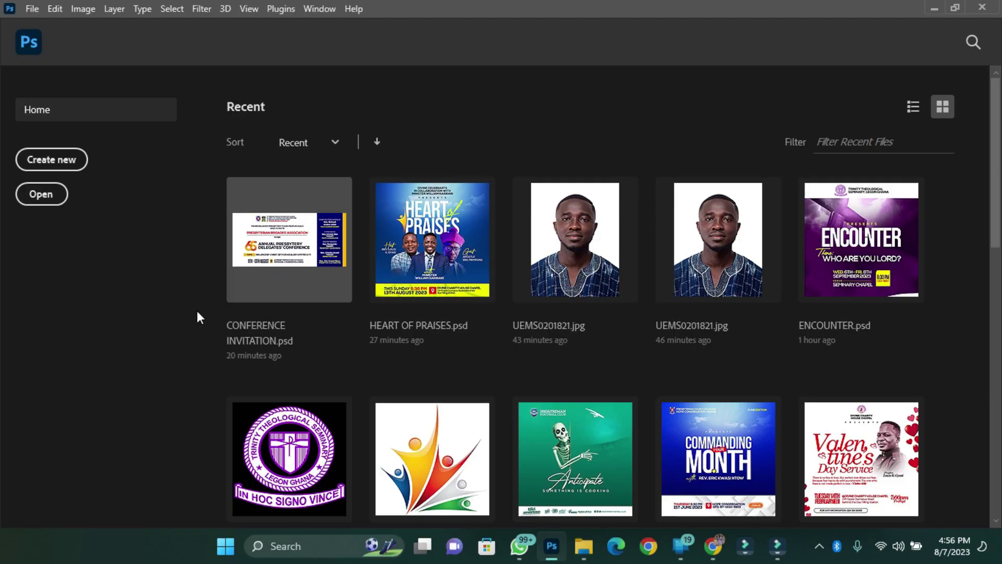
Create a new 1400 x 1400 px, 1000 ppi white document from the custom preset
click(50, 160)
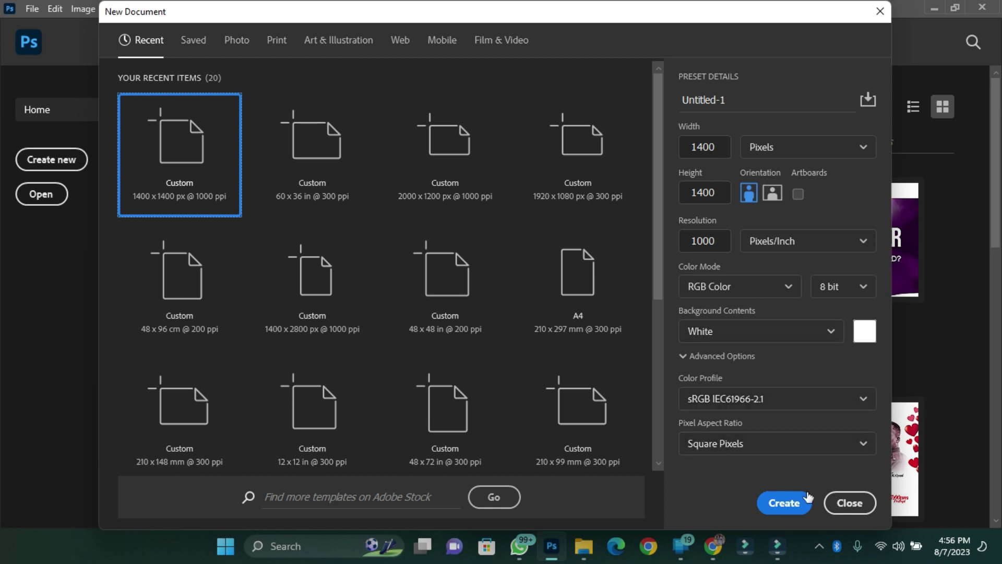
click(784, 502)
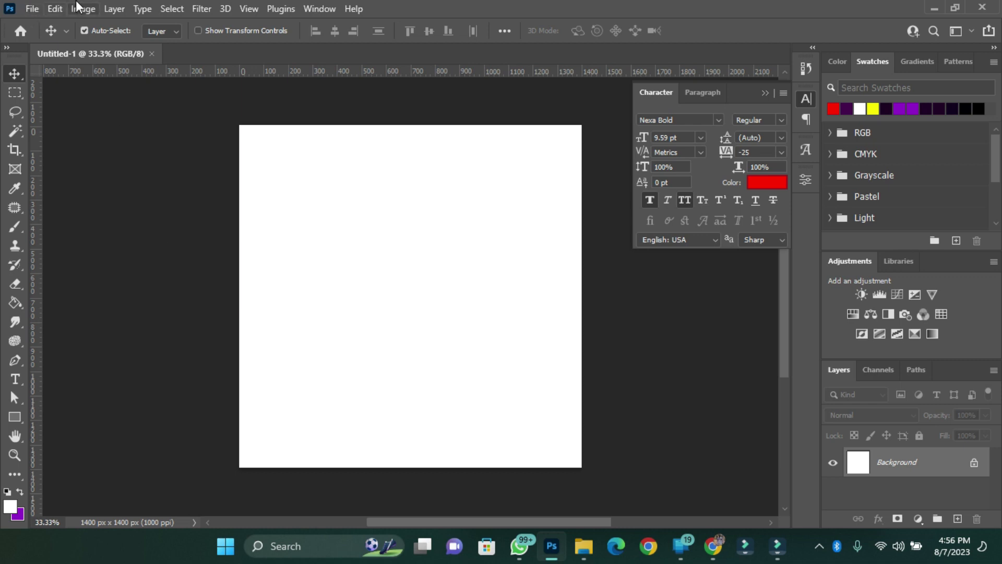
Place the KING photo from the MAINEVENT folder as an embedded layer and commit it
click(33, 9)
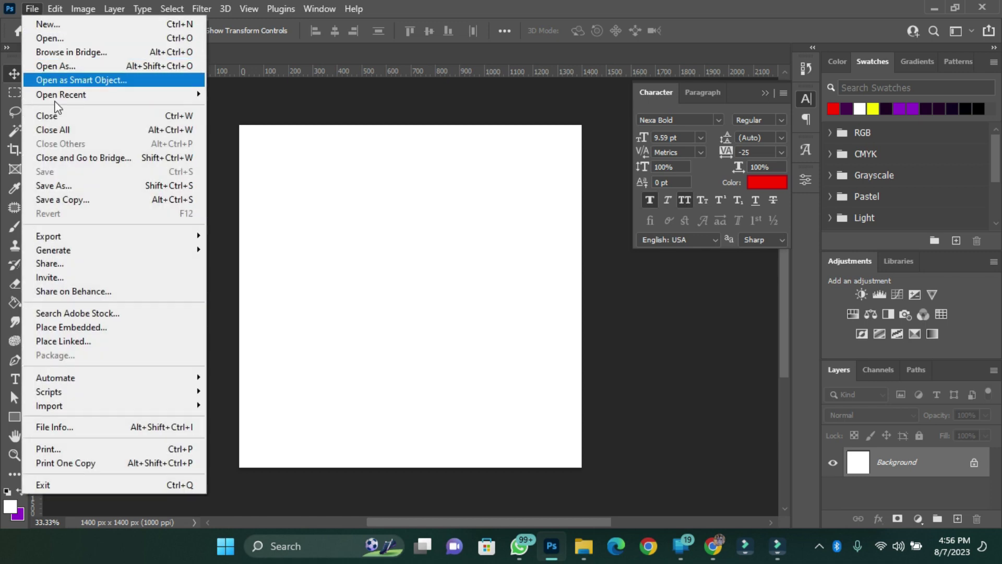
click(72, 327)
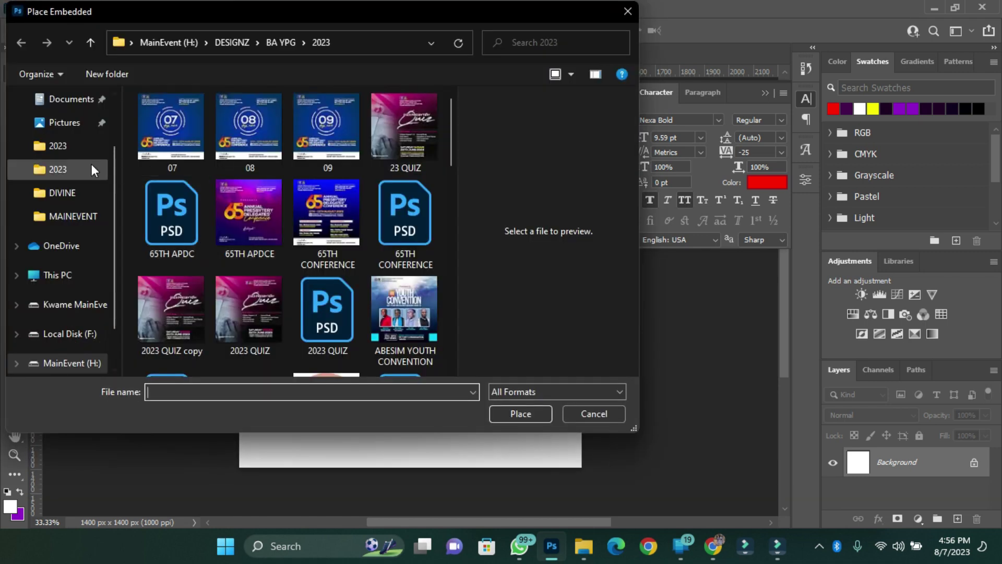
click(91, 216)
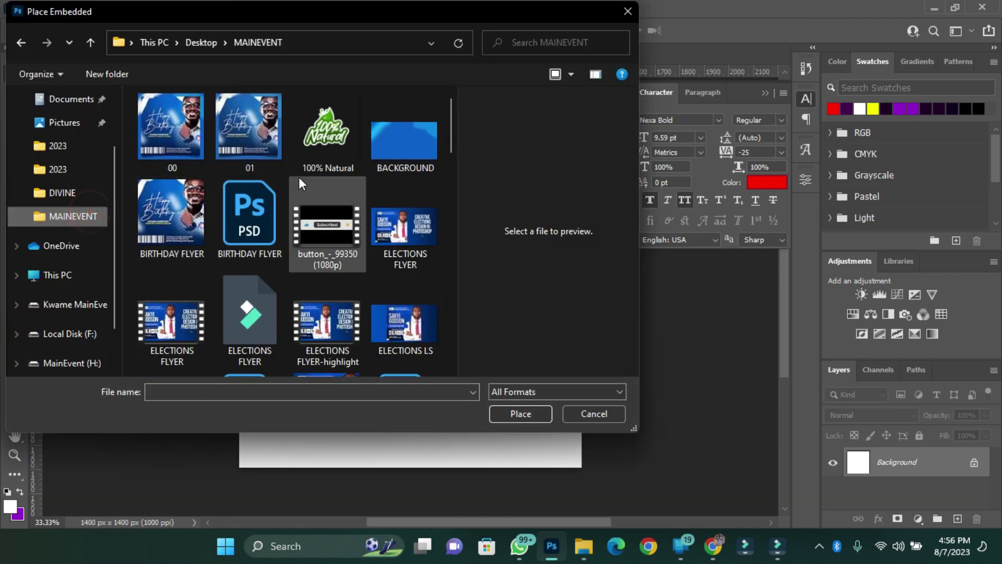
scroll(314, 172, down, 10)
scroll(292, 226, up, 10)
click(169, 130)
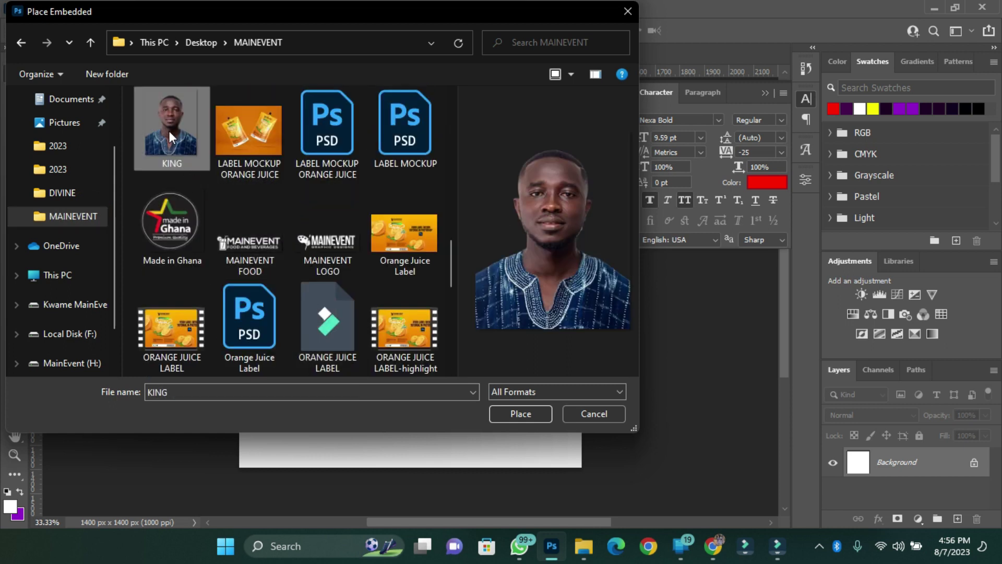
click(522, 415)
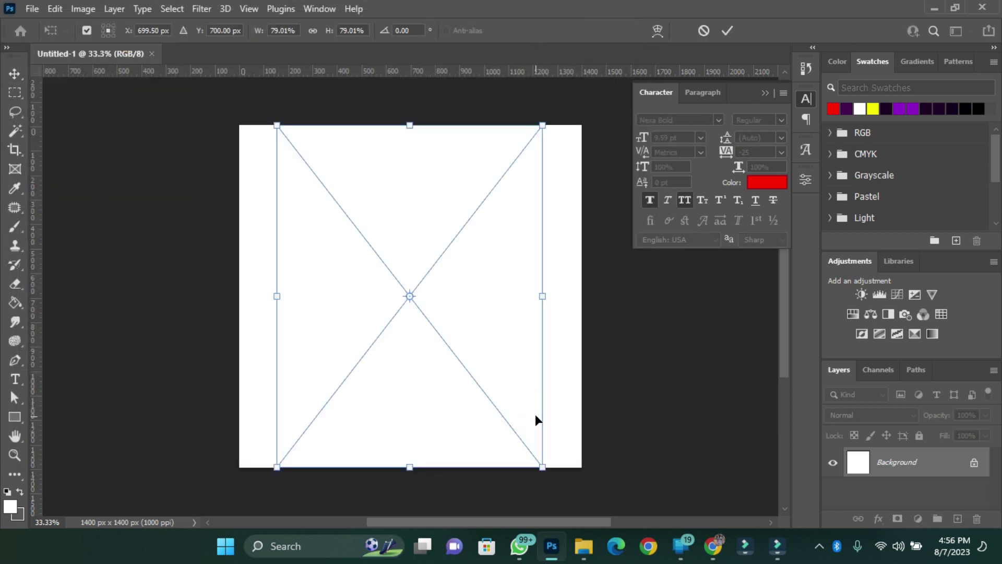
click(727, 31)
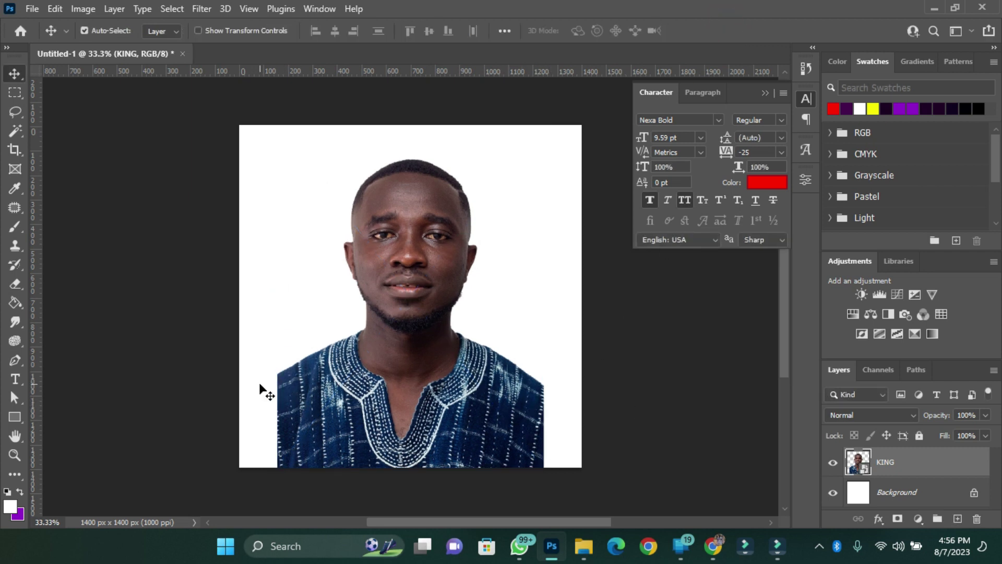
mouse_move(275, 366)
mouse_down()
mouse_move(295, 486)
mouse_move(315, 493)
mouse_move(297, 412)
mouse_move(324, 472)
mouse_move(300, 474)
mouse_up()
drag(549, 358, 532, 483)
Add a mask to KING and paint black along the shirt's bottom with a smaller soft round brush
click(898, 520)
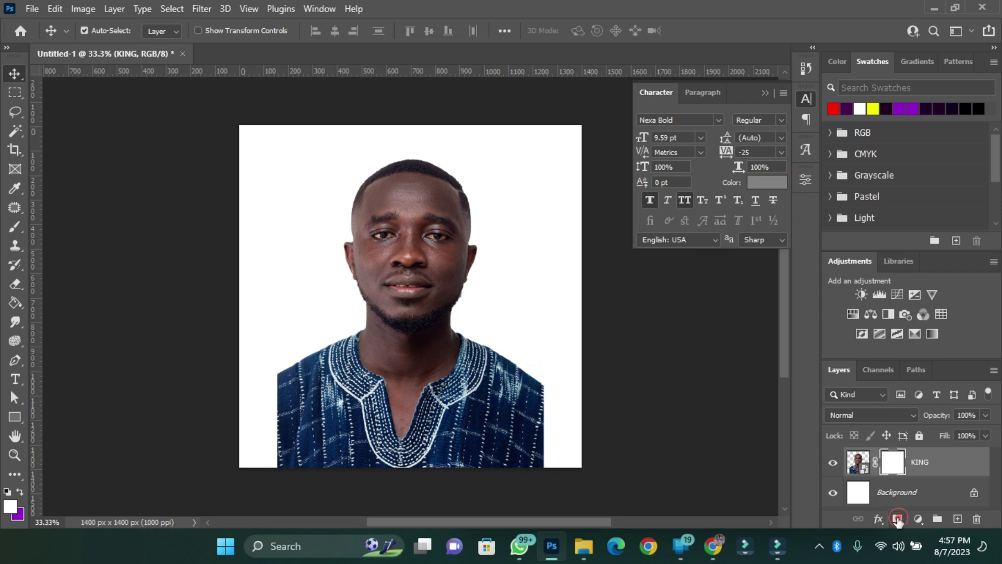
key(d)
key(b)
click(106, 31)
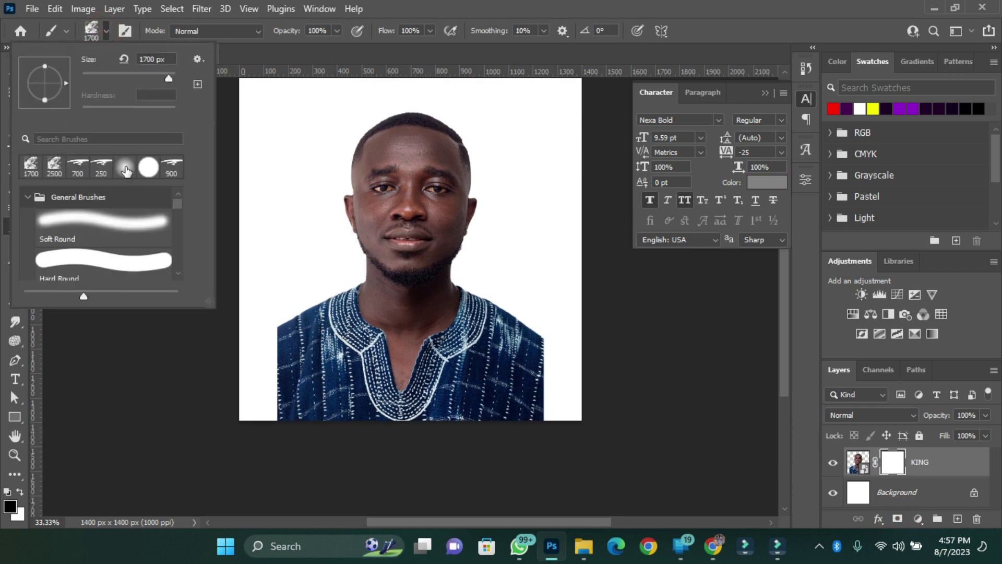
click(31, 166)
key(Return)
key(bracketleft)
key(bracketleft)
key(bracketleft)
key(bracketleft)
key(bracketleft)
key(bracketleft)
key(bracketleft)
key(bracketleft)
key(bracketleft)
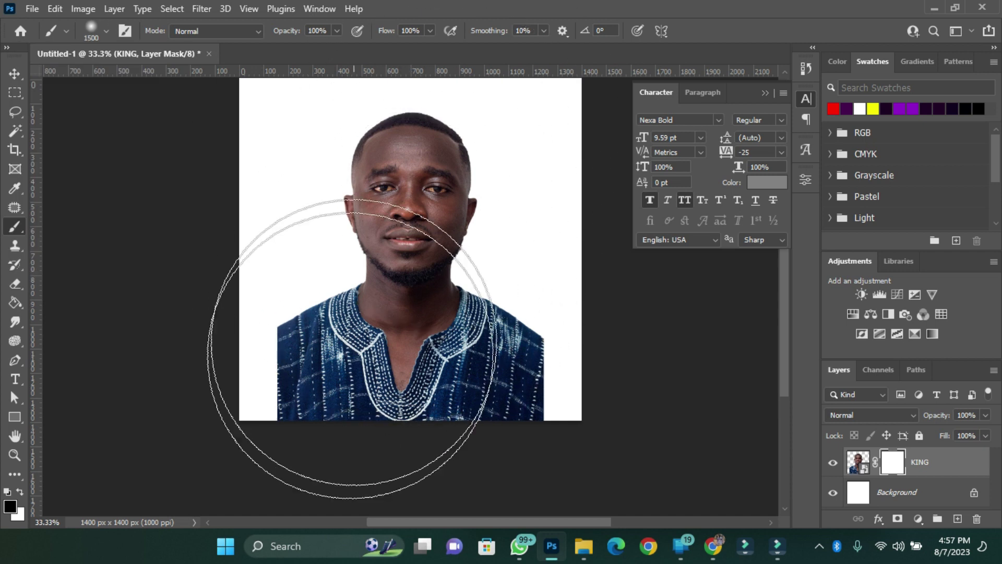
mouse_move(227, 378)
mouse_down()
mouse_move(284, 440)
mouse_move(556, 404)
mouse_move(598, 374)
mouse_move(315, 491)
mouse_move(187, 320)
mouse_move(250, 416)
mouse_move(289, 414)
mouse_move(514, 486)
mouse_move(386, 455)
mouse_move(521, 446)
mouse_move(565, 395)
mouse_move(496, 493)
mouse_move(270, 417)
mouse_move(384, 448)
mouse_move(356, 429)
mouse_move(445, 479)
mouse_move(435, 443)
mouse_move(289, 406)
mouse_move(208, 349)
mouse_up()
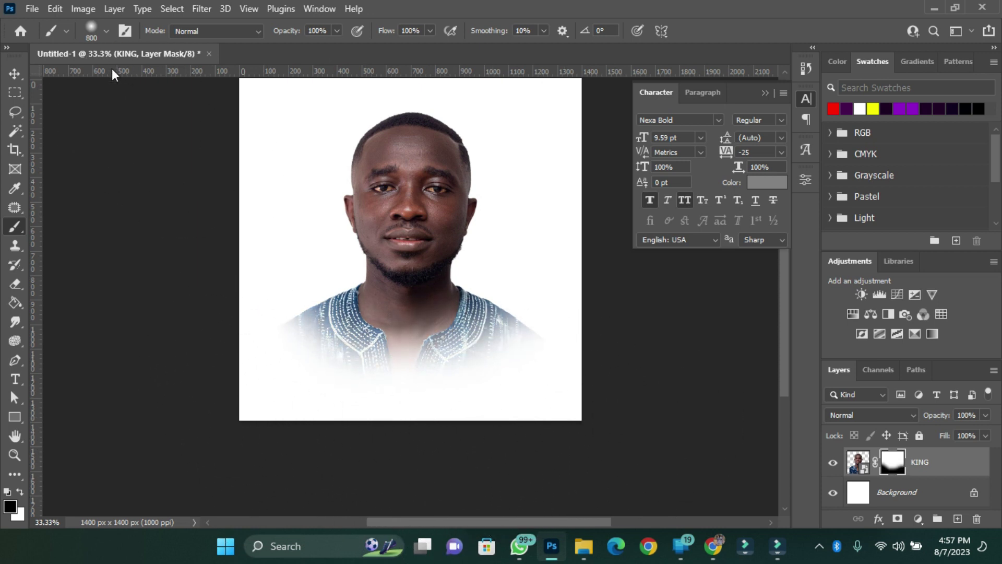
Switch to the Move tool and target the KING photo thumbnail instead of its mask
click(15, 73)
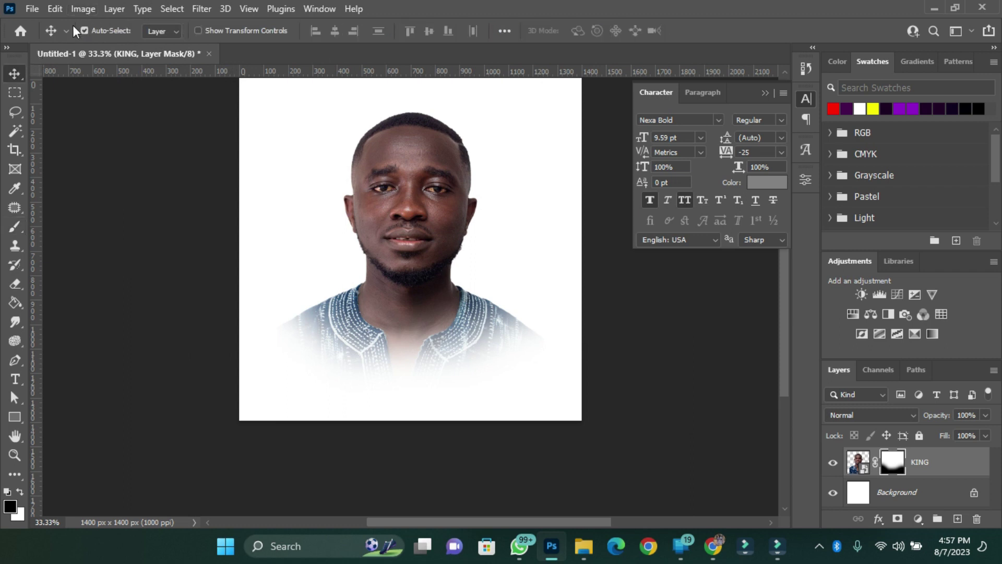
click(83, 9)
mouse_move(125, 49)
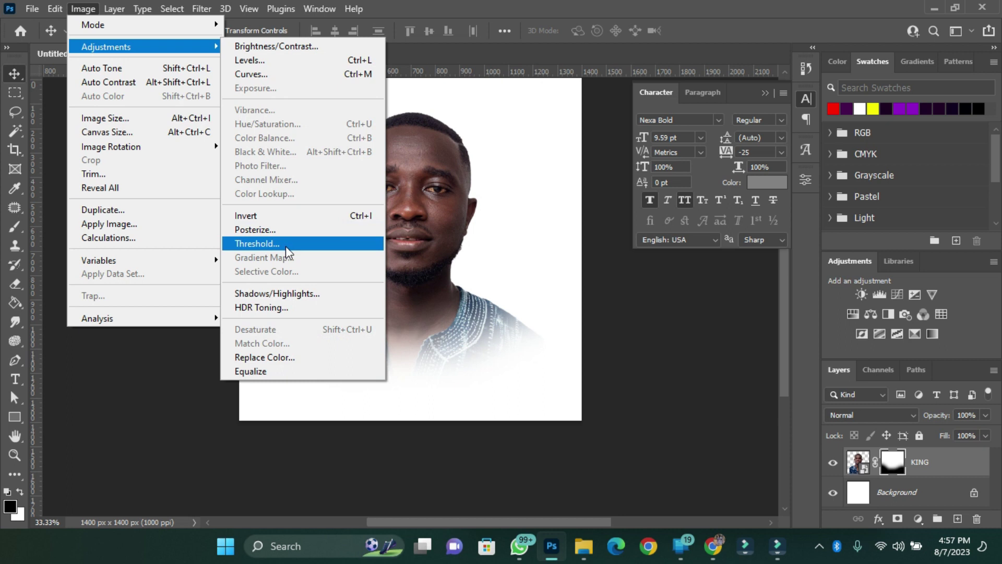
key(Escape)
key(Escape)
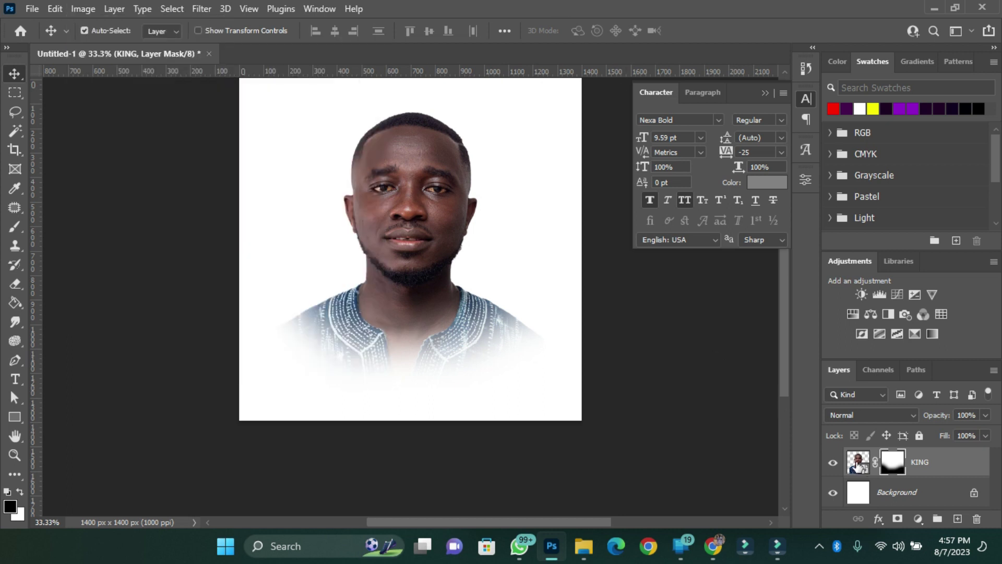
click(859, 462)
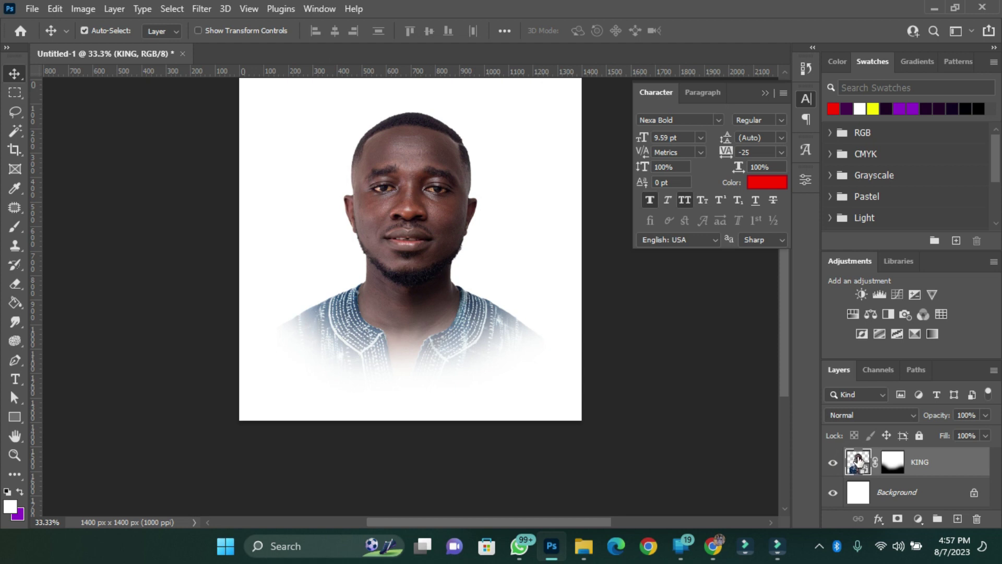
Open the Threshold adjustment and set the Threshold Level to 79
click(83, 9)
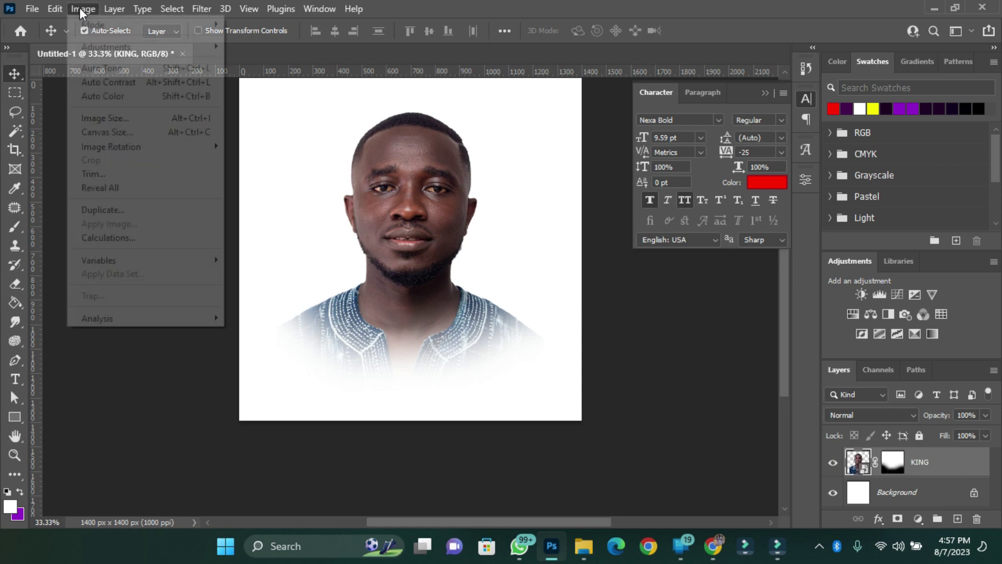
click(293, 243)
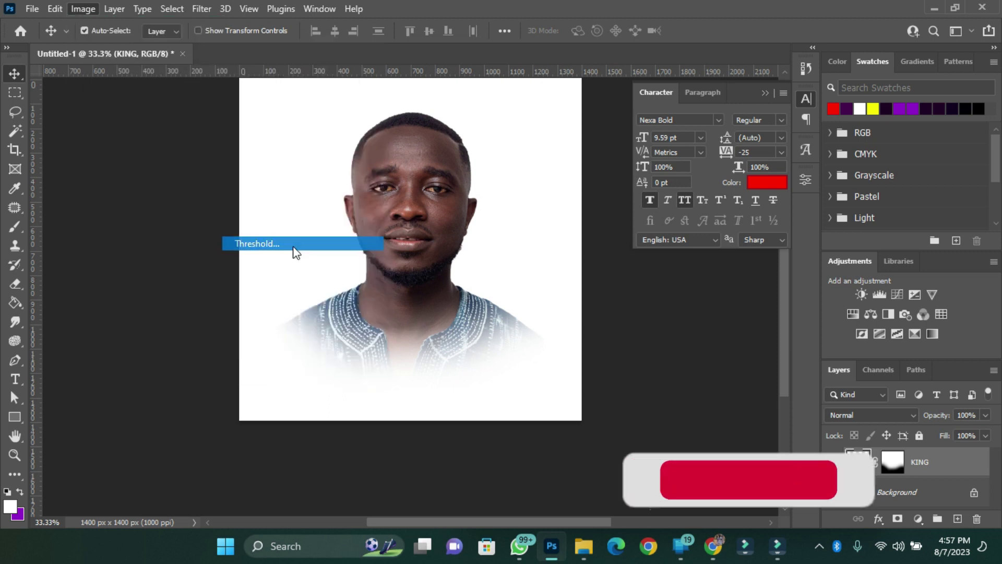
drag(489, 110, 756, 119)
click(721, 116)
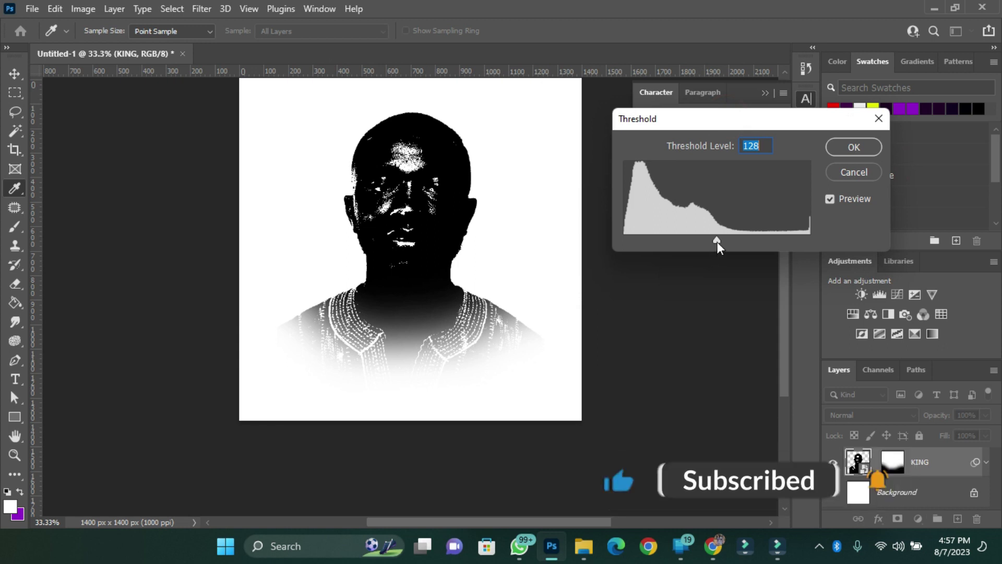
drag(717, 241, 682, 233)
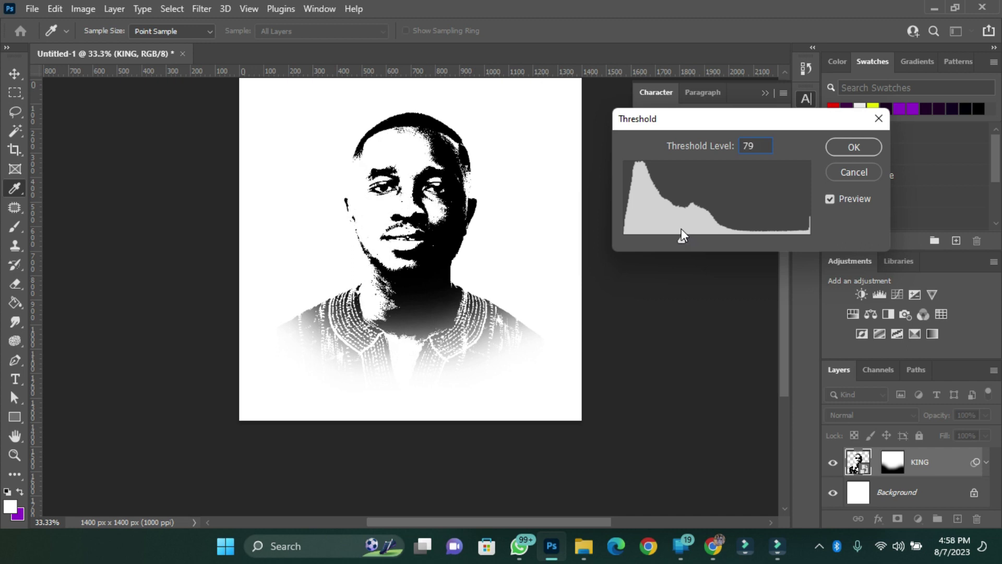
Apply the threshold, then use Color Range sampling the white forehead tone to make a selection
click(853, 147)
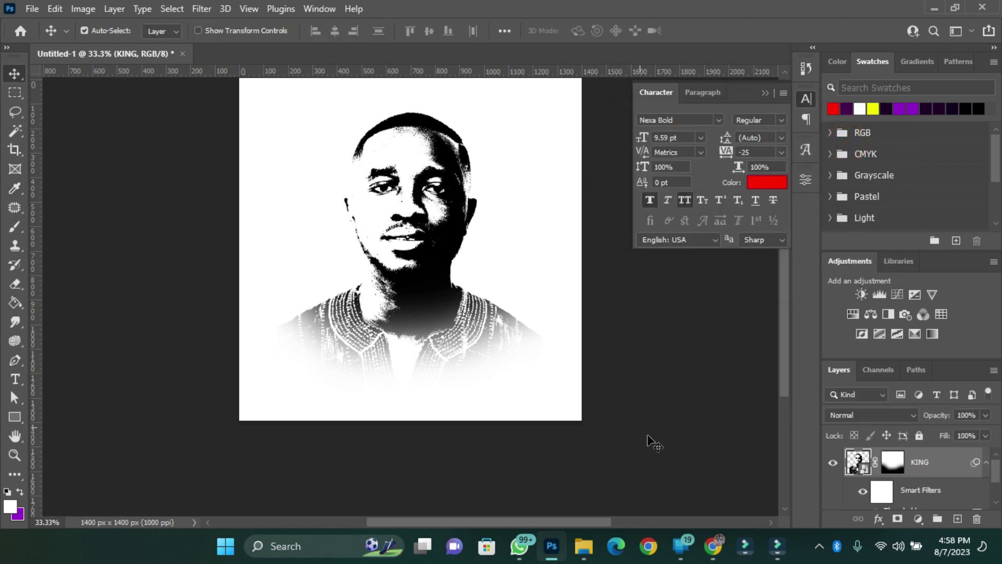
click(170, 9)
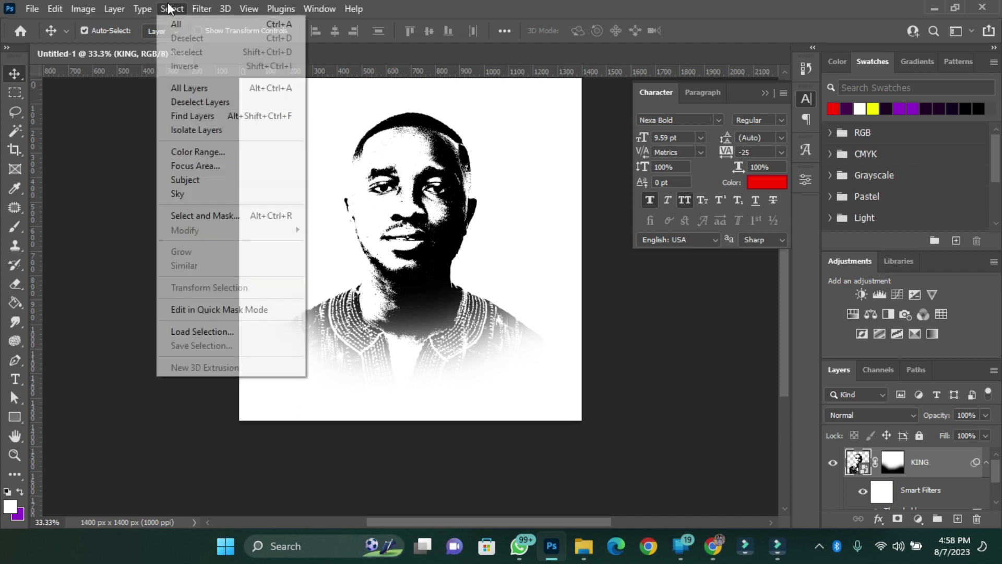
click(208, 154)
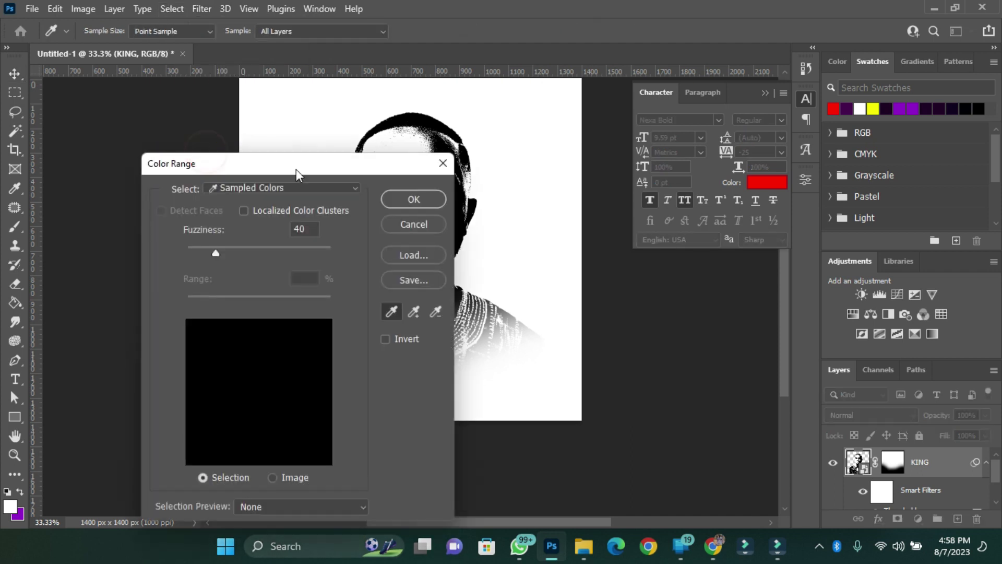
drag(303, 172, 757, 91)
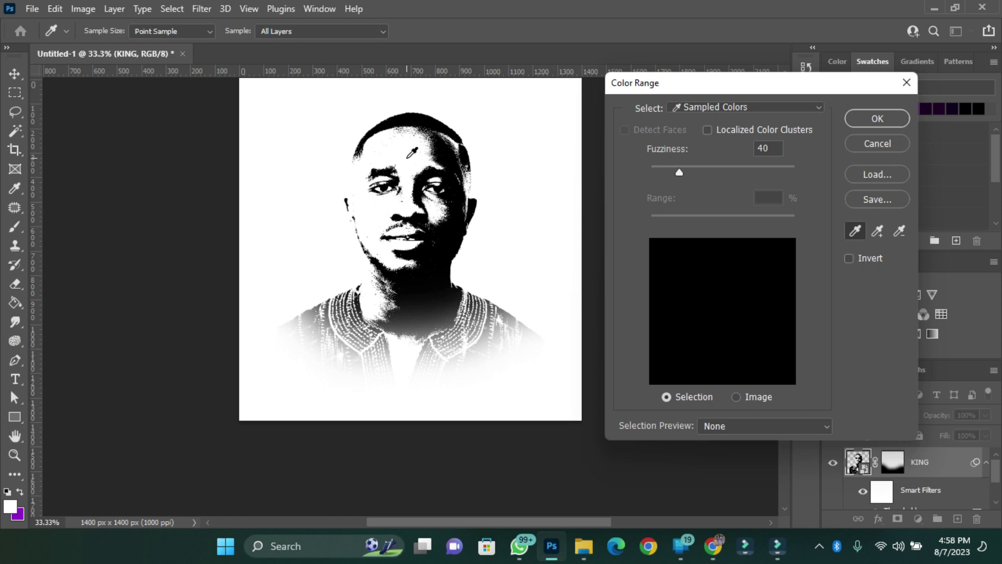
click(386, 151)
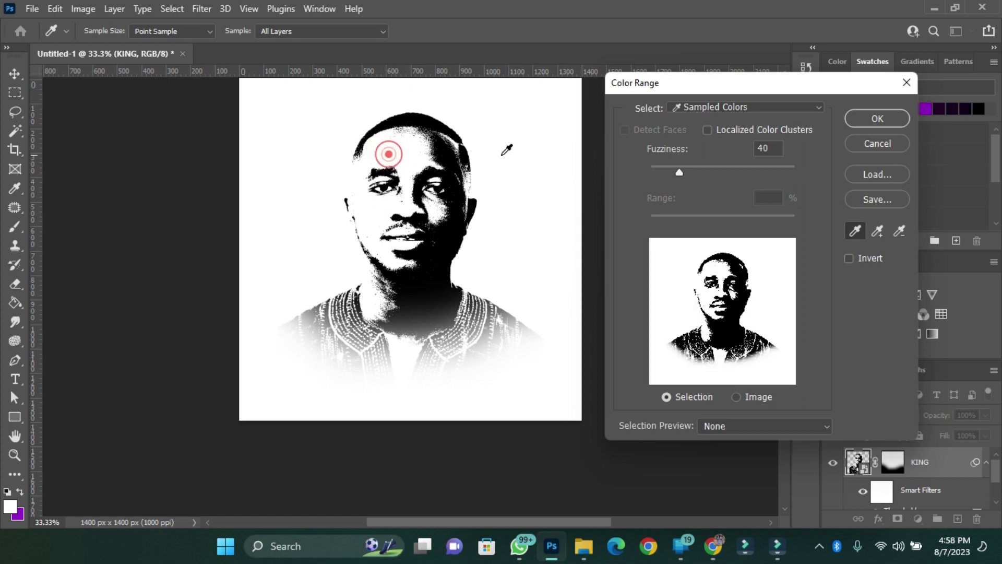
click(878, 117)
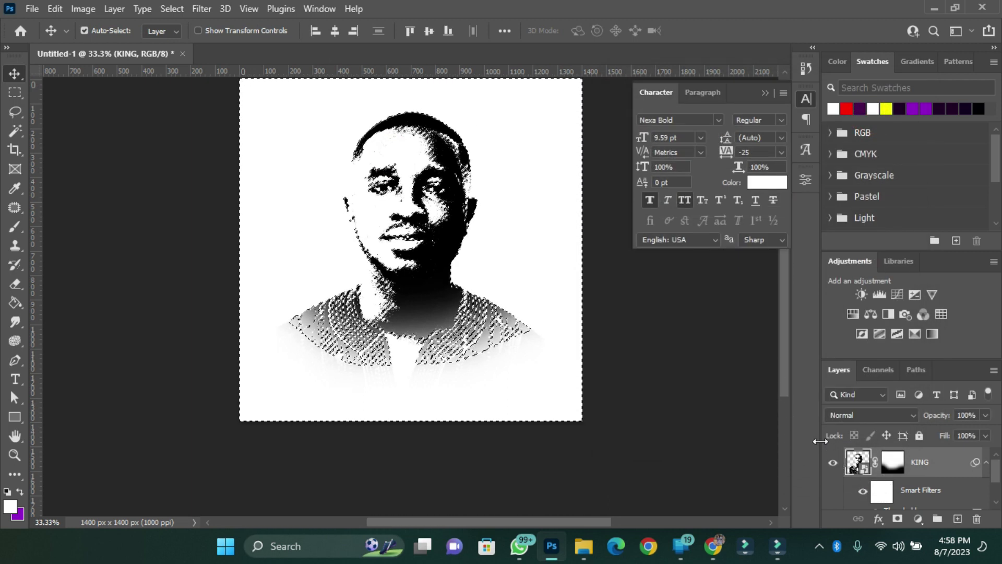
Paint black over the selection on KING's layer mask with a Hard Round brush
click(894, 465)
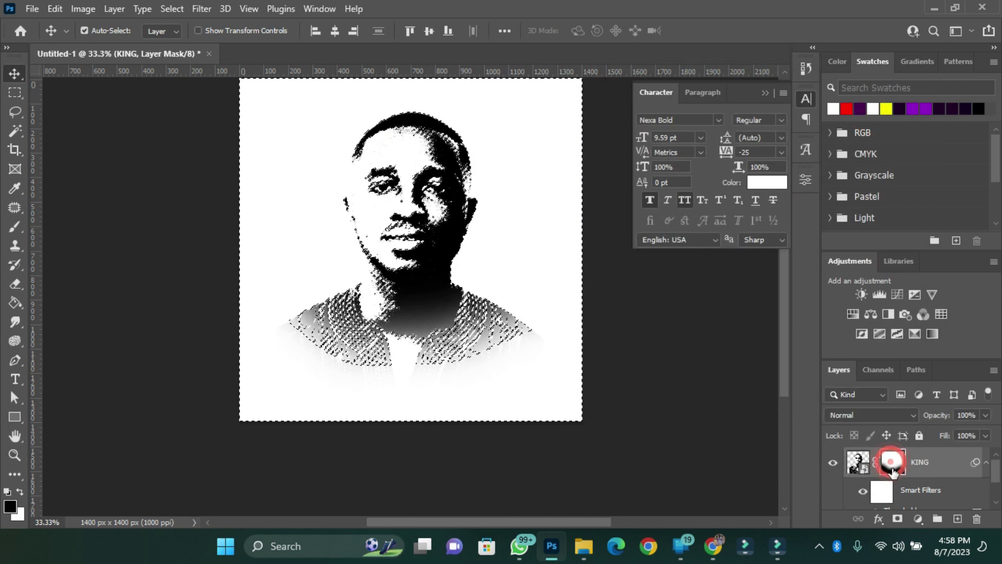
click(19, 233)
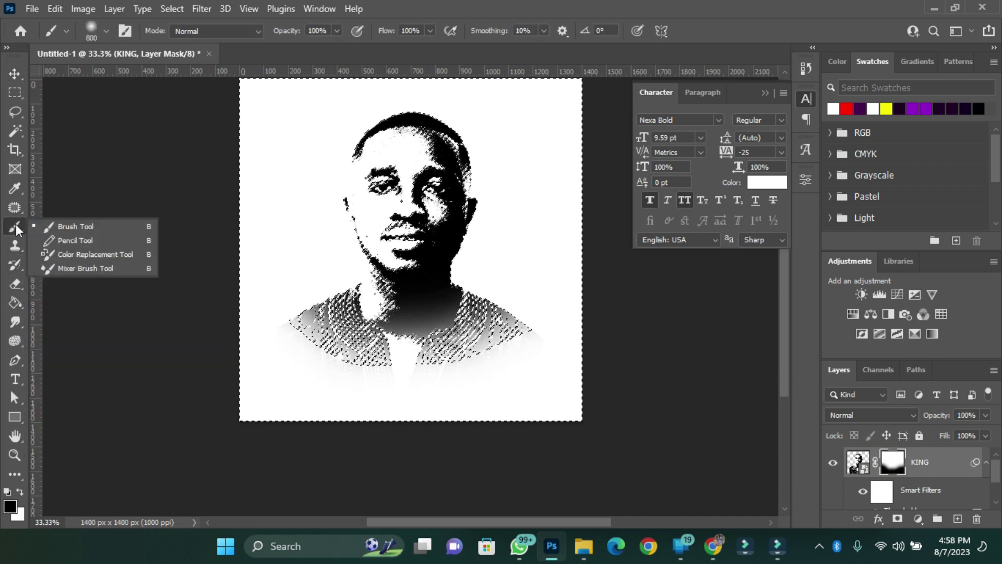
click(106, 31)
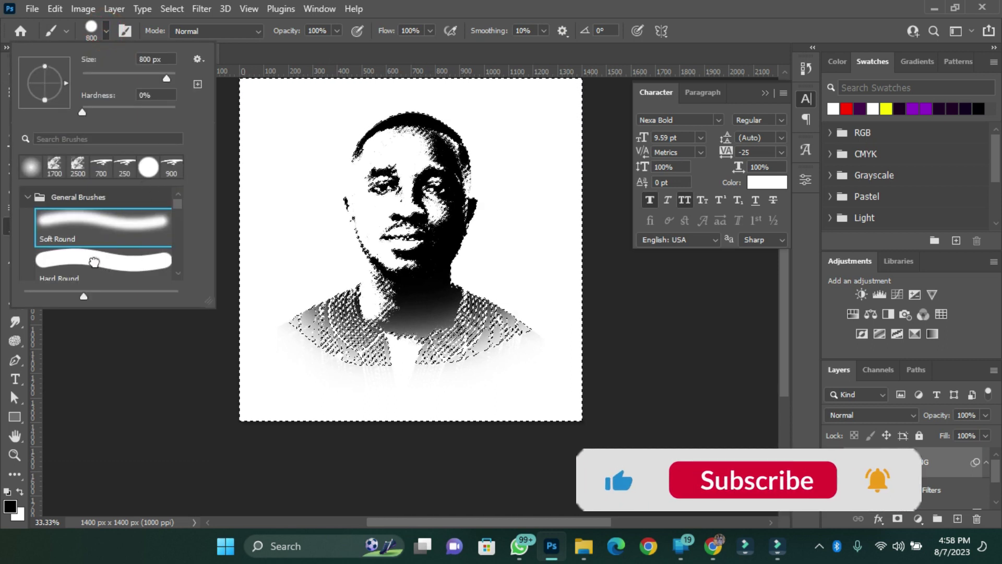
click(94, 261)
click(392, 197)
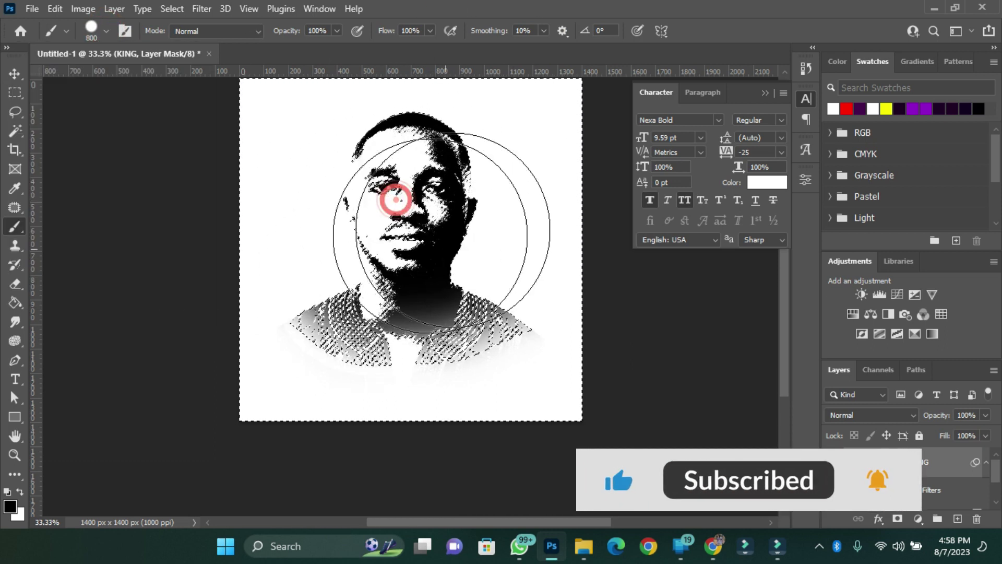
drag(481, 372, 329, 204)
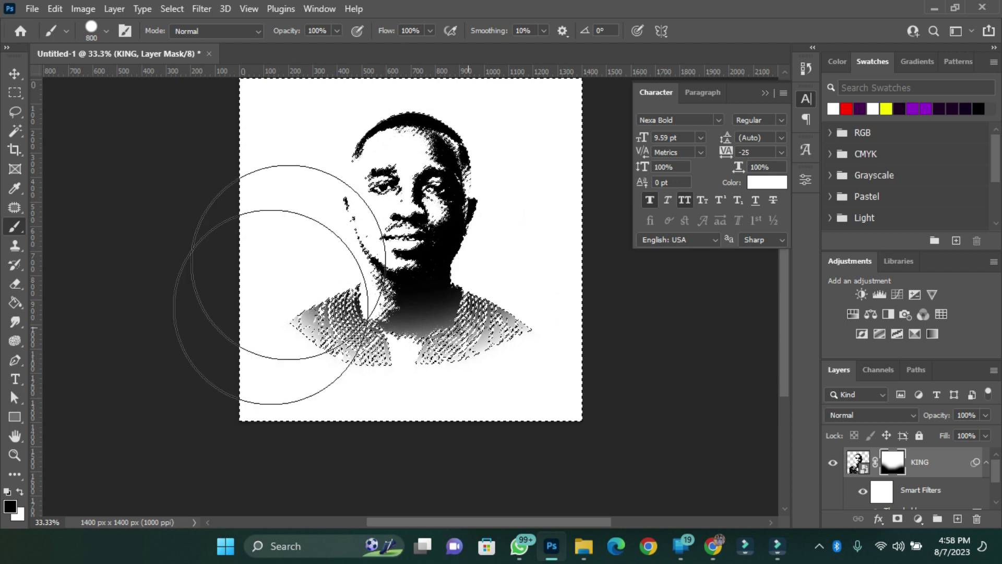
click(378, 249)
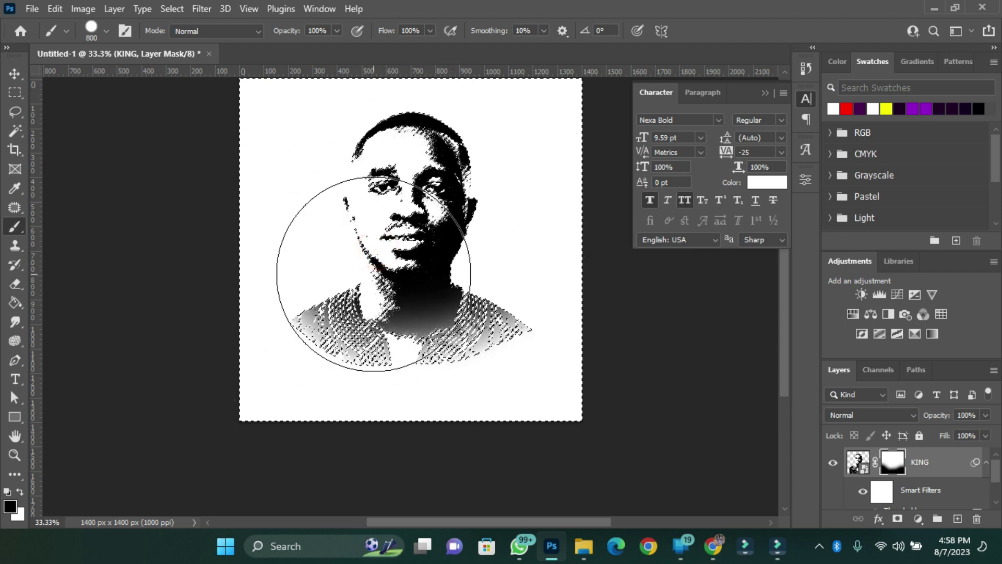
click(358, 168)
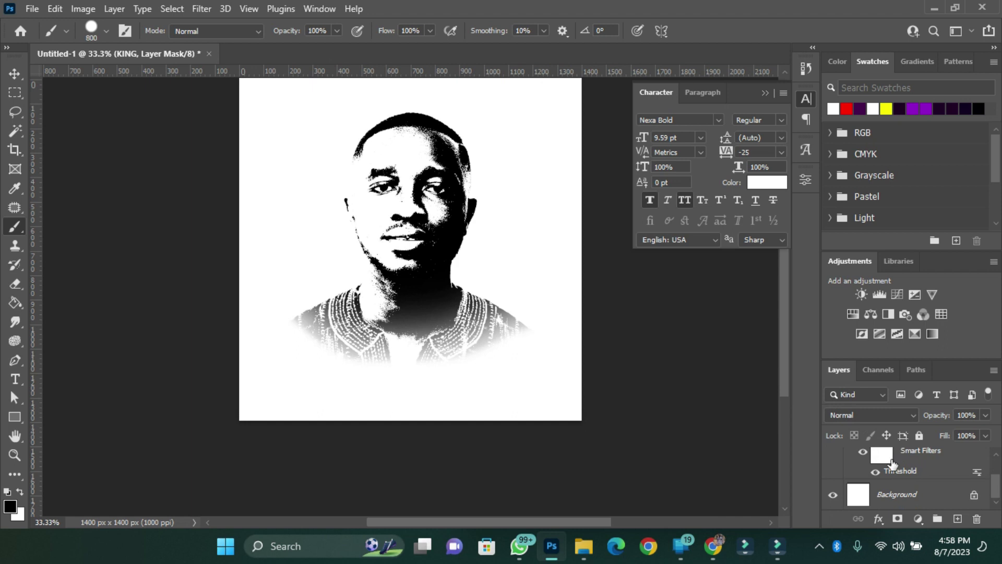
Collapse KING's Smart Filters list and hide the white Background layer
click(988, 462)
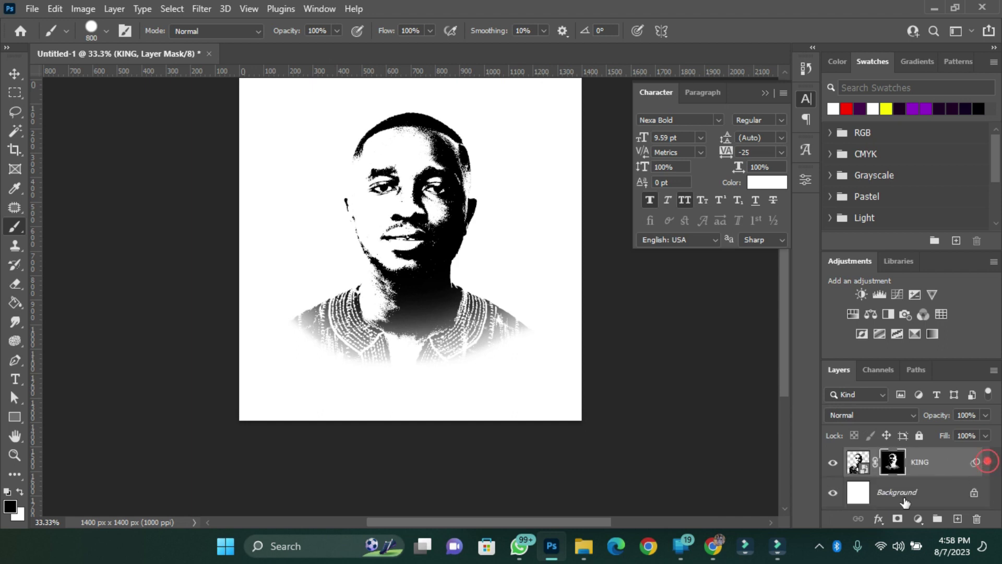
click(829, 493)
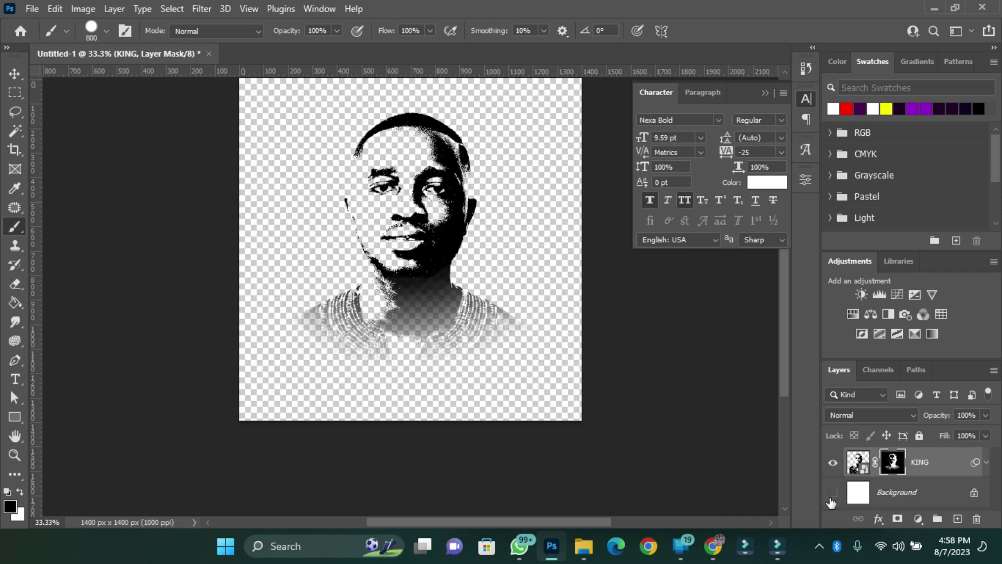